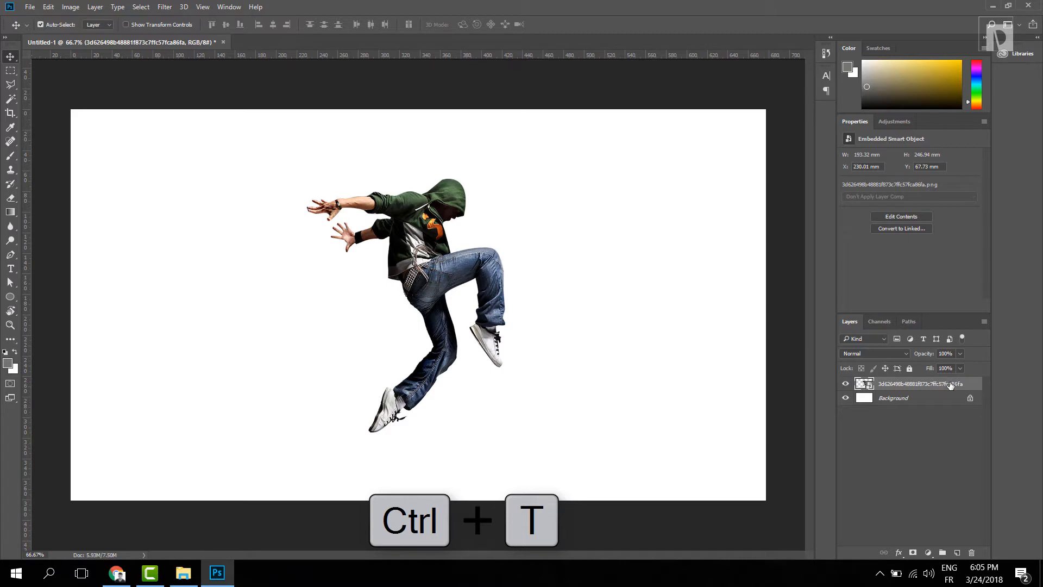
Duplicate the dancer layer and hide the original beneath the copy.
left_click(959, 544)
left_click_drag(960, 390, 957, 551)
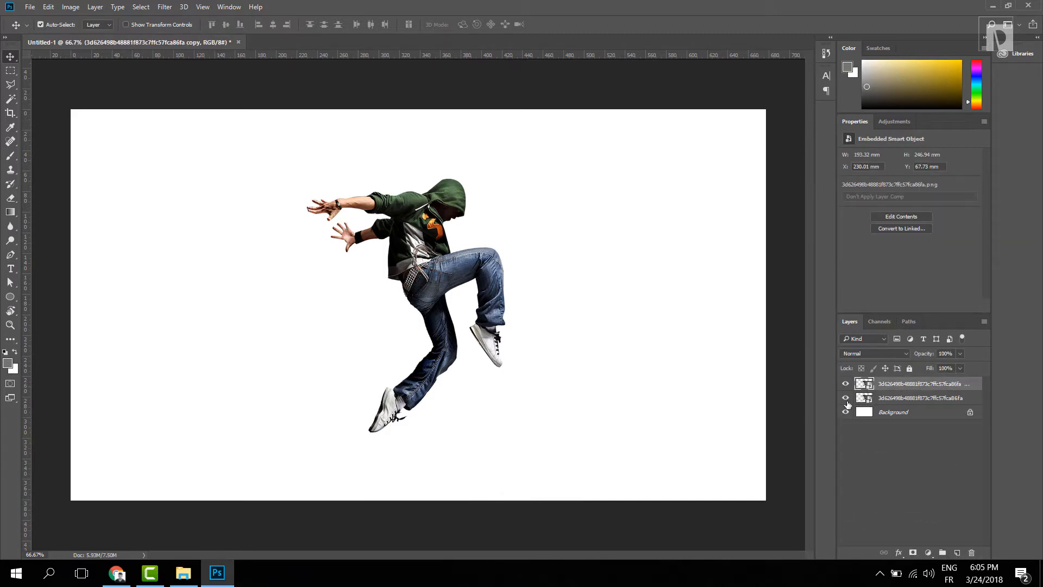
left_click(846, 399)
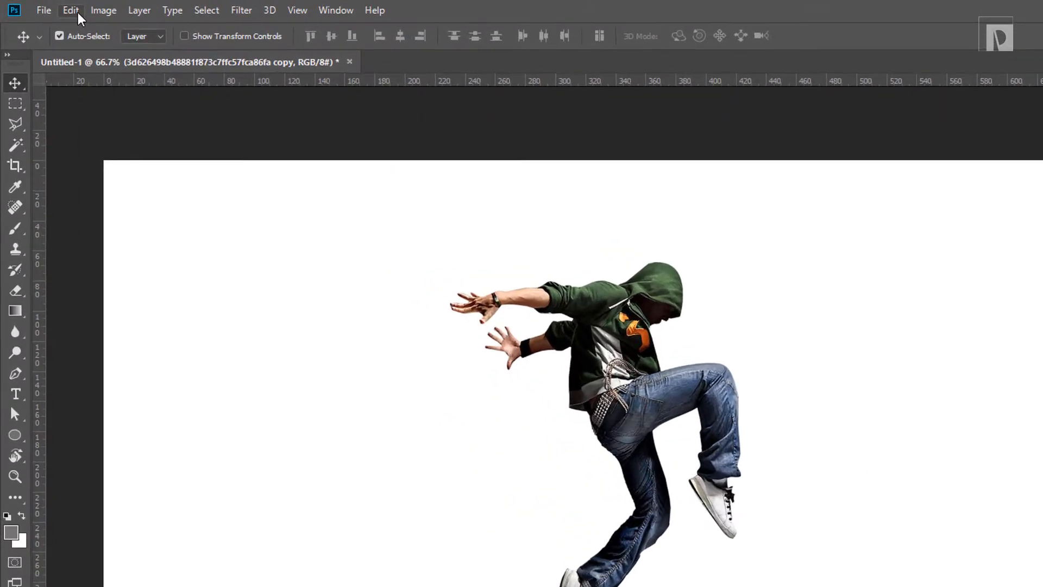
Start Puppet Warp on the dancer copy and turn off its mesh display.
left_click(77, 11)
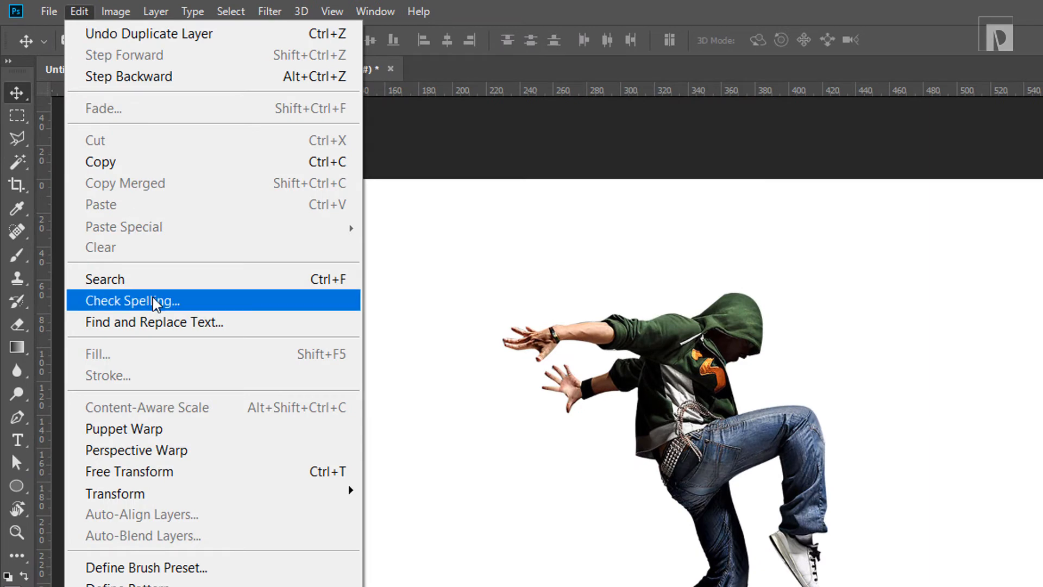
left_click(164, 430)
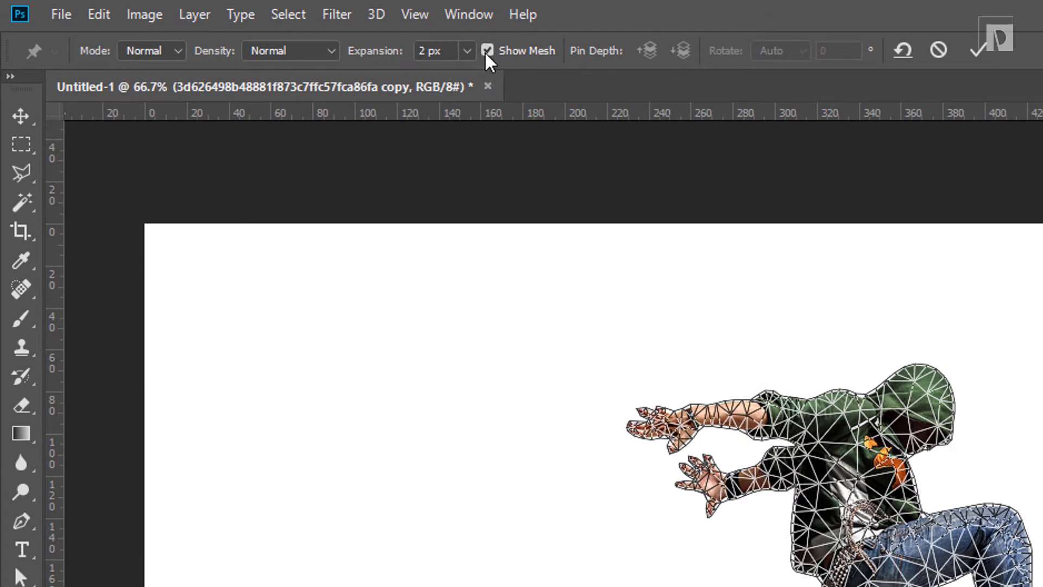
left_click(486, 50)
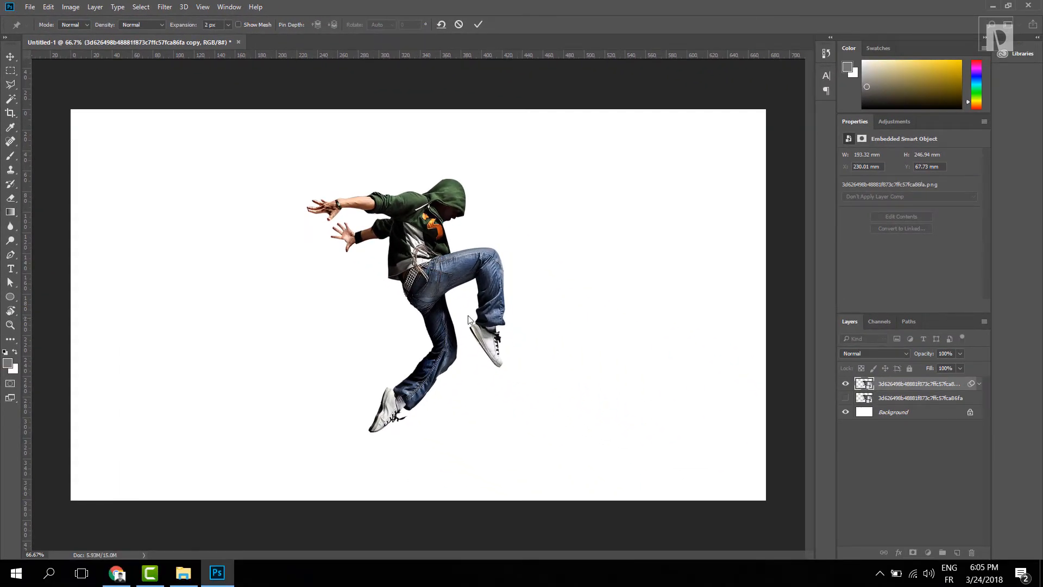
Place warp pins on both shoes and both knees of the dancer, undoing any trial movement of the raised shoe.
left_click(391, 407)
left_click(444, 348)
left_click(492, 343)
left_click(487, 259)
left_click_drag(492, 343, 505, 345)
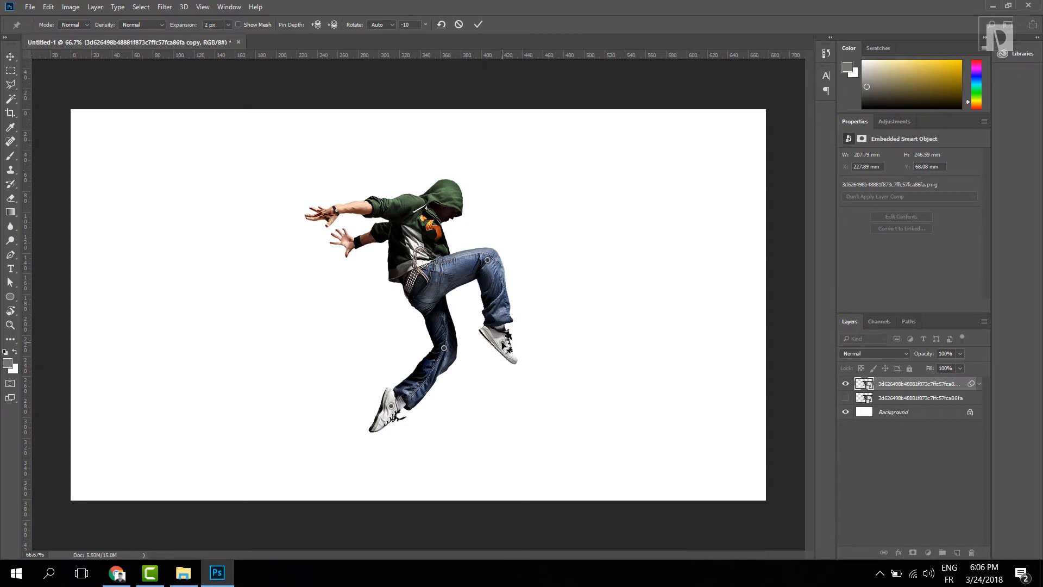
key("ctrl+z")
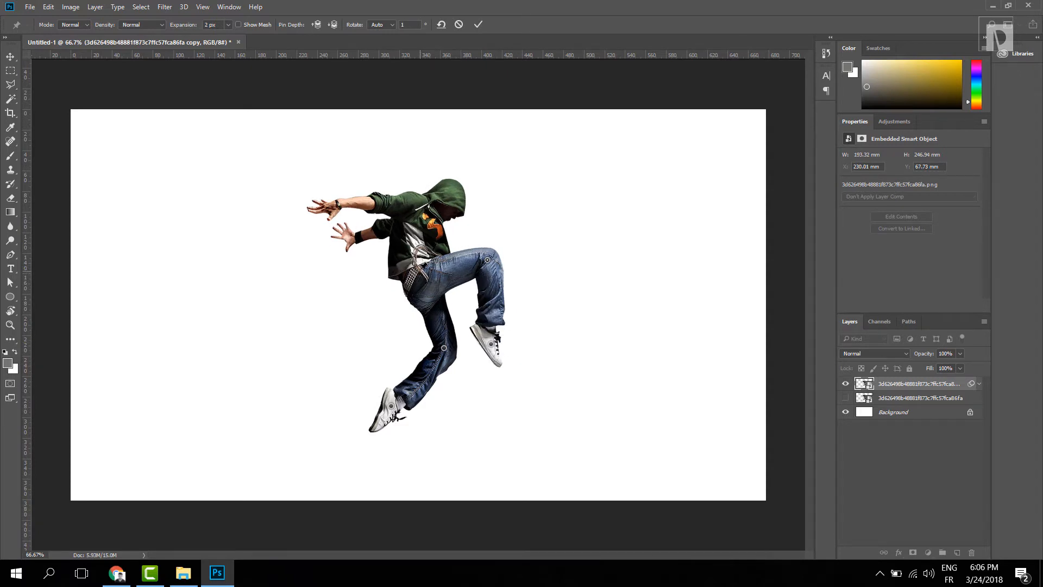
Add warp pins at the dancer's waist, shoulder, hood, both hands and along both arms.
left_click(416, 266)
left_click(421, 205)
left_click(457, 185)
left_click(396, 201)
left_click(327, 206)
left_click(347, 235)
left_click(382, 229)
left_click(370, 202)
Straighten the dancer's standing leg downward, lower the raised knee and swing the raised shoe in toward the standing leg.
left_click_drag(391, 406, 432, 435)
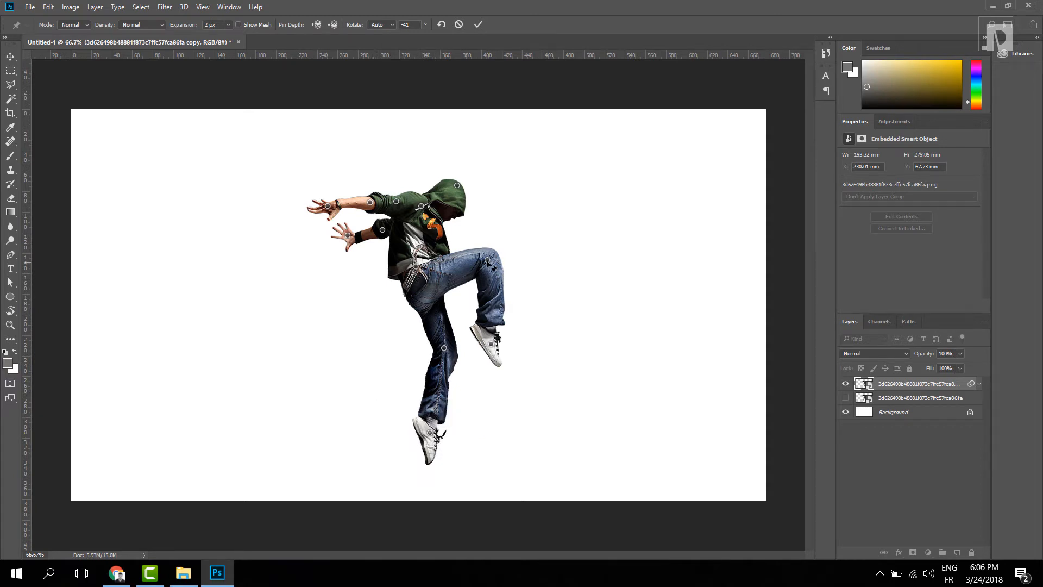
left_click_drag(488, 260, 488, 288)
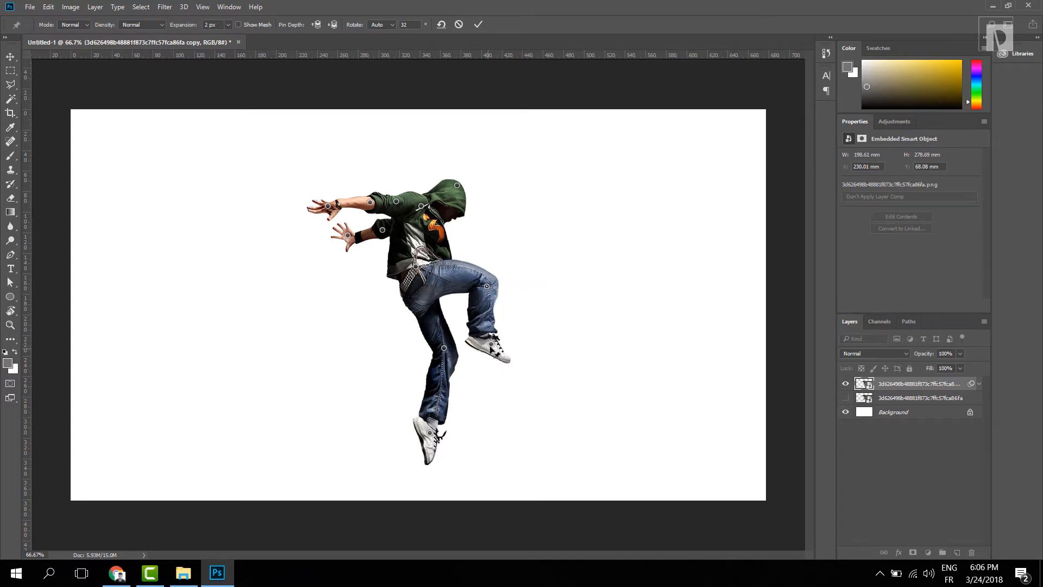
left_click_drag(493, 345, 472, 377)
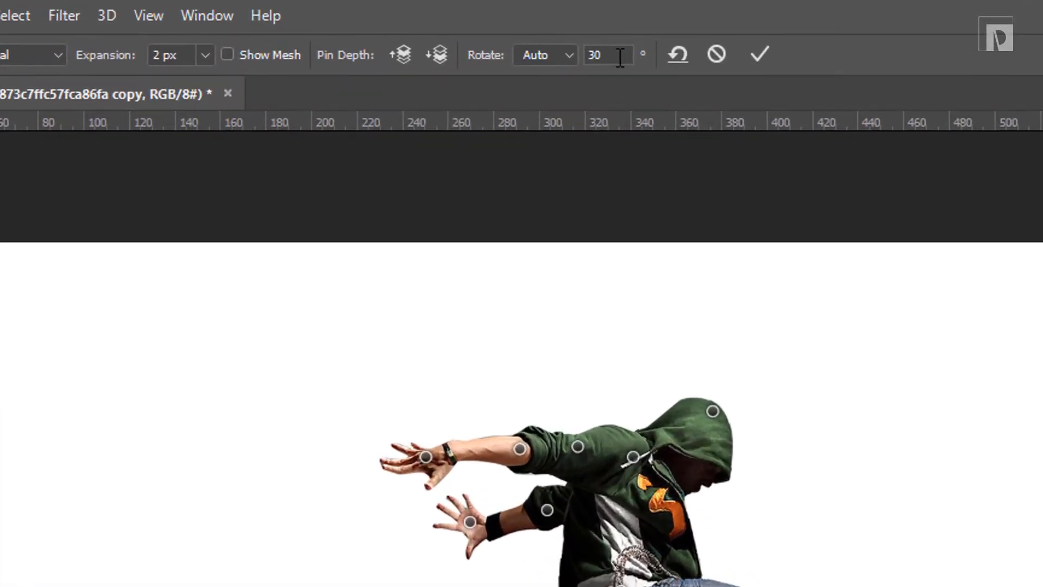
Set the raised shoe pin's rotation to a fixed 39°.
left_click(611, 54)
type("32")
key("Return")
key("Up")
key("Up")
key("Up")
key("Up")
key("Up")
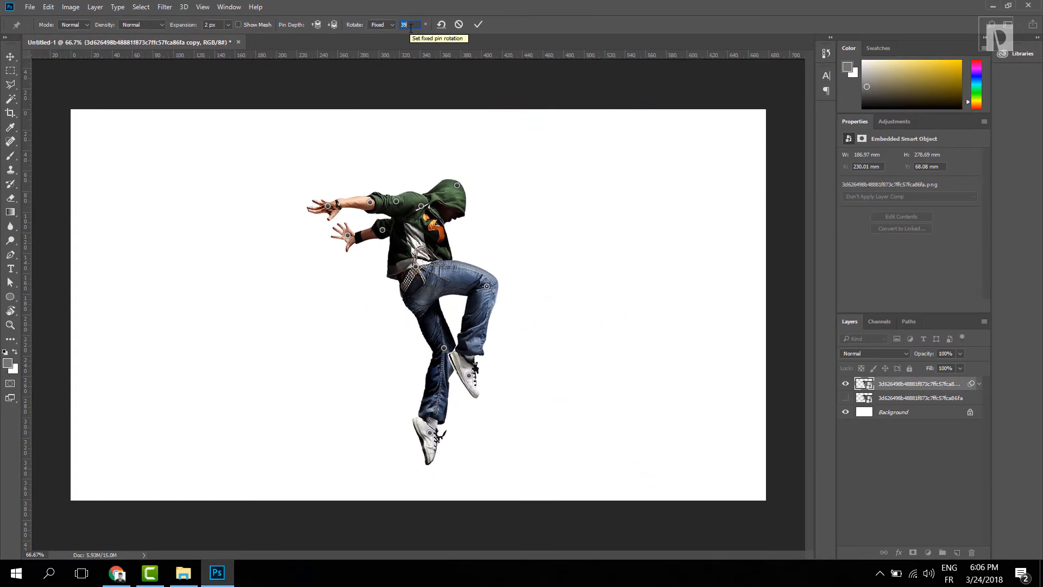
key("Up")
key("Up")
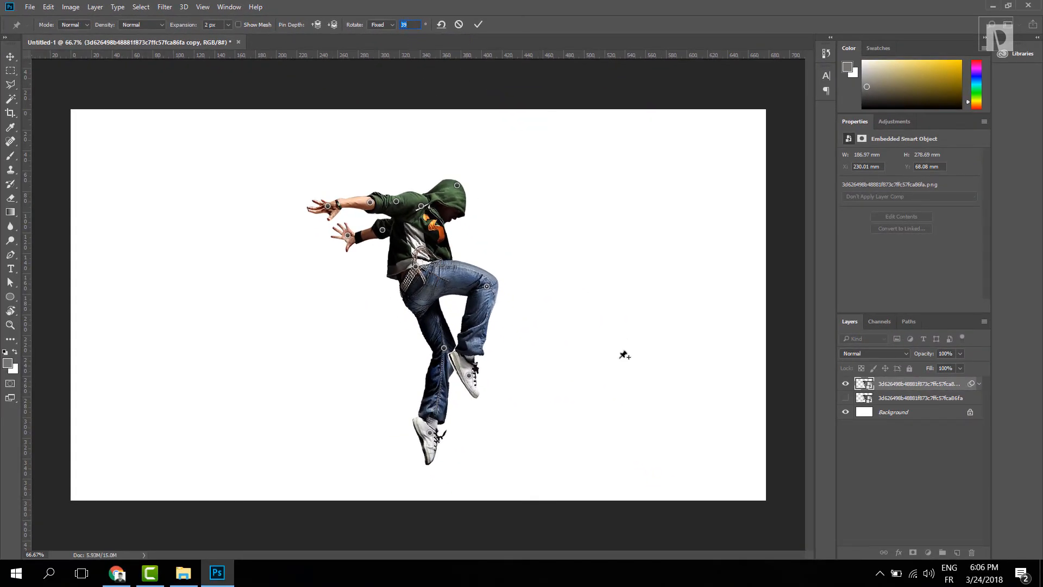
Rotate the raised leg's pin freehand to about 57° and nudge its shoe slightly toward the standing leg.
key("alt")
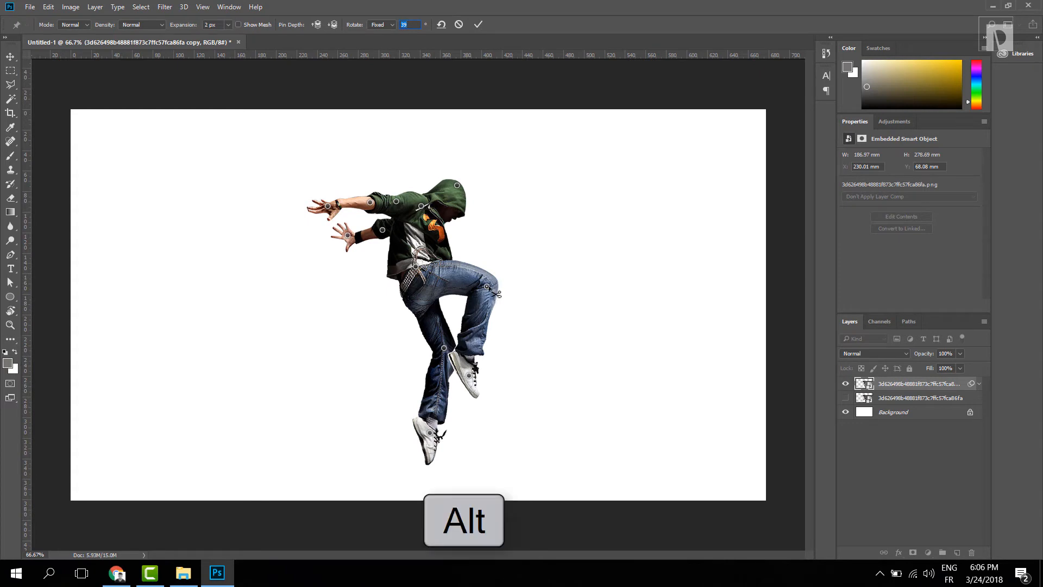
left_click_drag(496, 274, 504, 280)
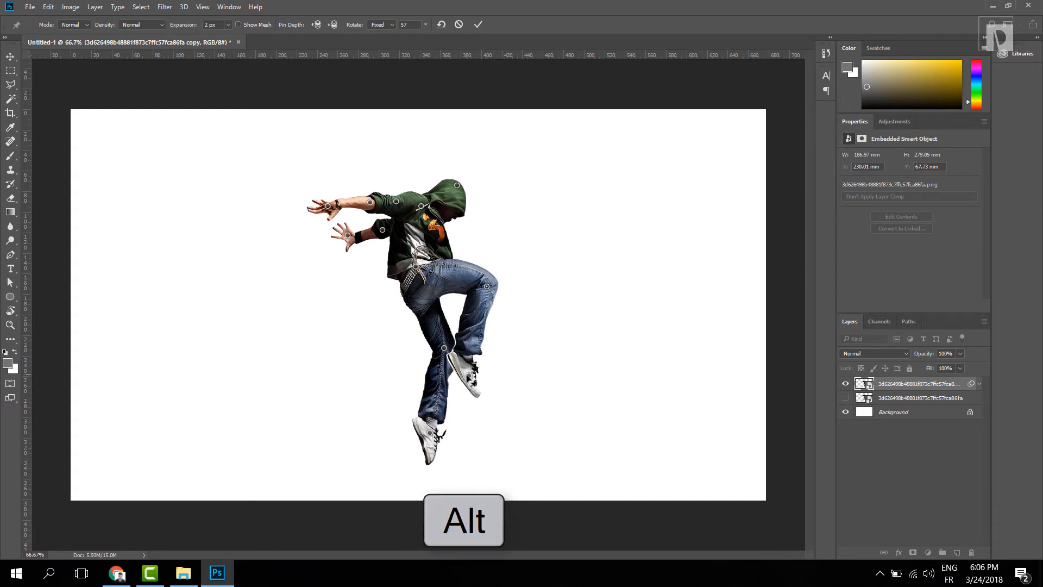
left_click_drag(468, 378, 464, 374)
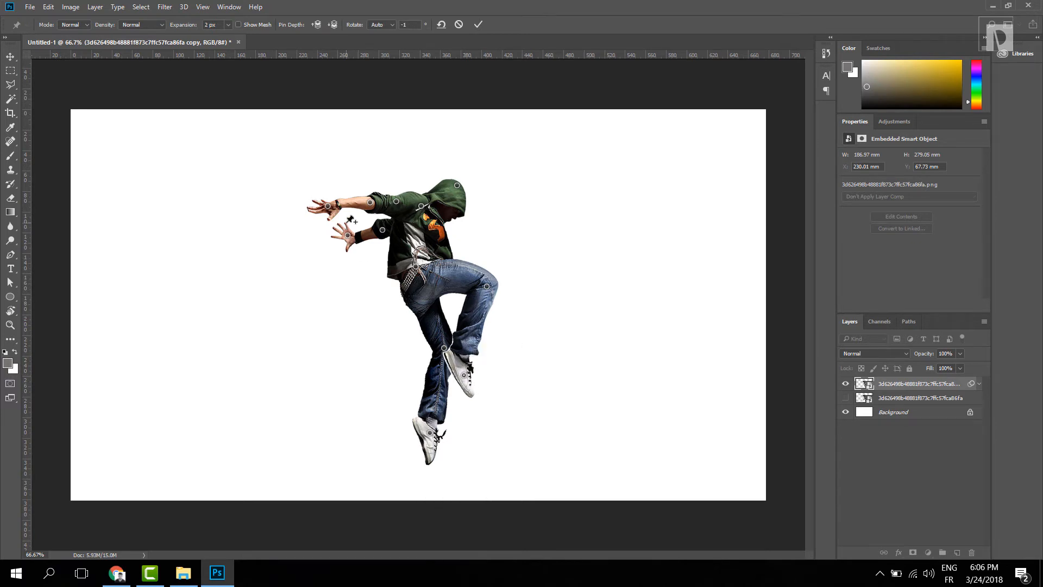
Lower the dancer's upper hand onto the other hand and shift that arm's elbow pin slightly toward the body.
left_click_drag(327, 206, 338, 239)
left_click(370, 202)
left_click_drag(377, 204, 378, 204)
left_click_drag(338, 239, 337, 241)
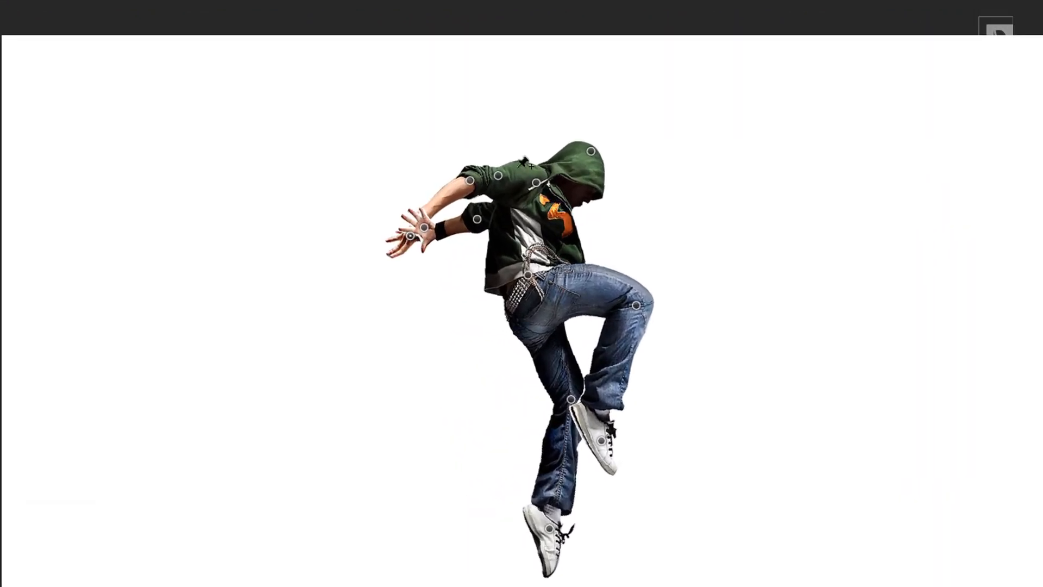
Bring the lowered hand's pin forward over the other hand and delete the shoulder pin.
right_click(410, 237)
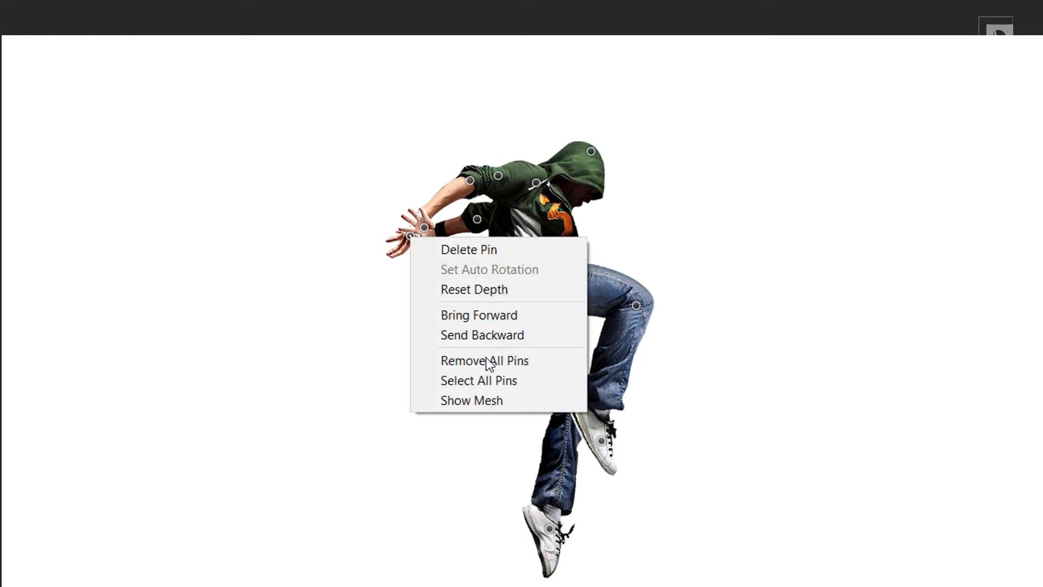
left_click(494, 318)
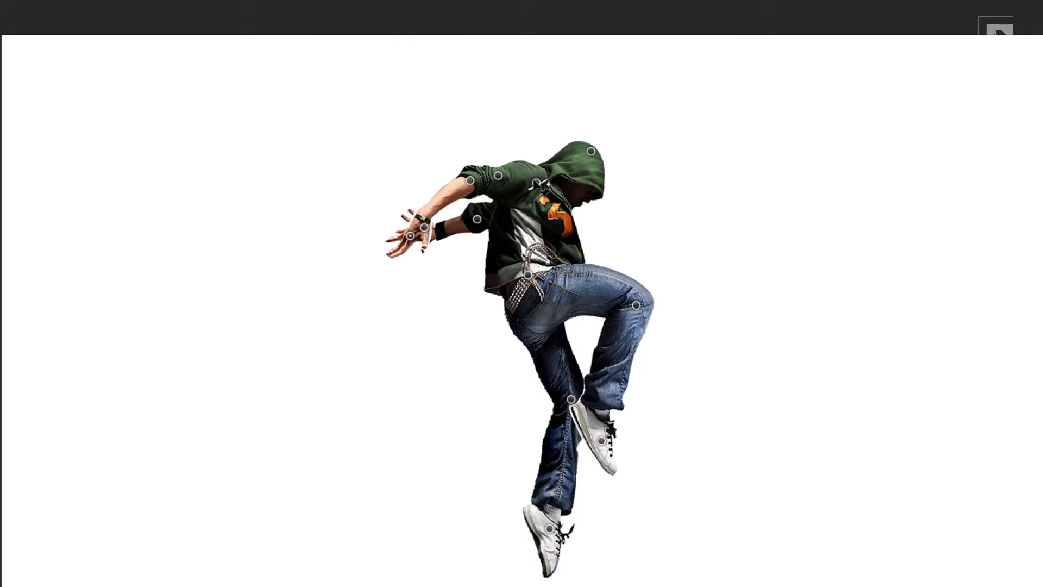
right_click(536, 185)
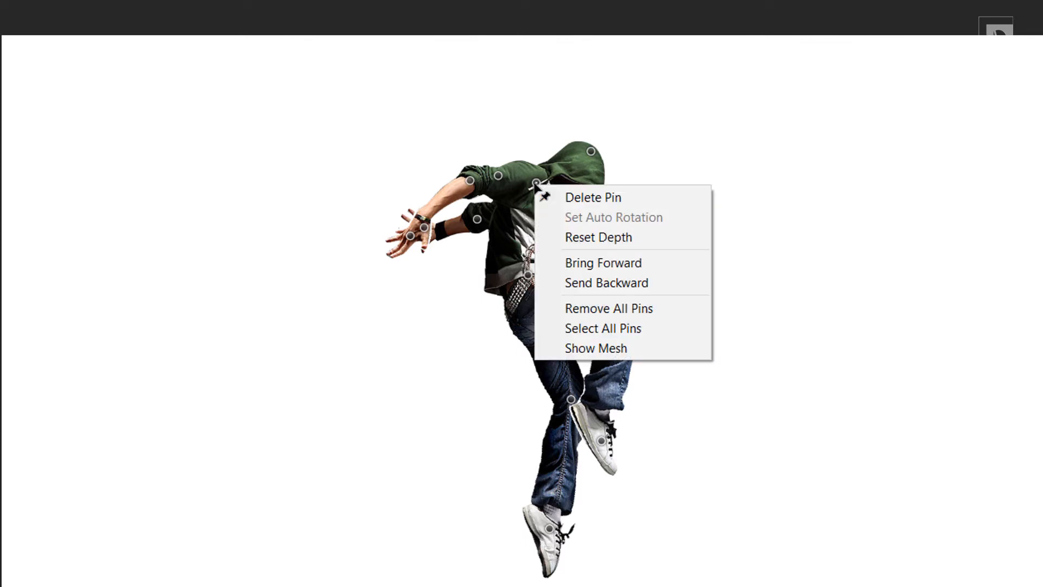
left_click(592, 200)
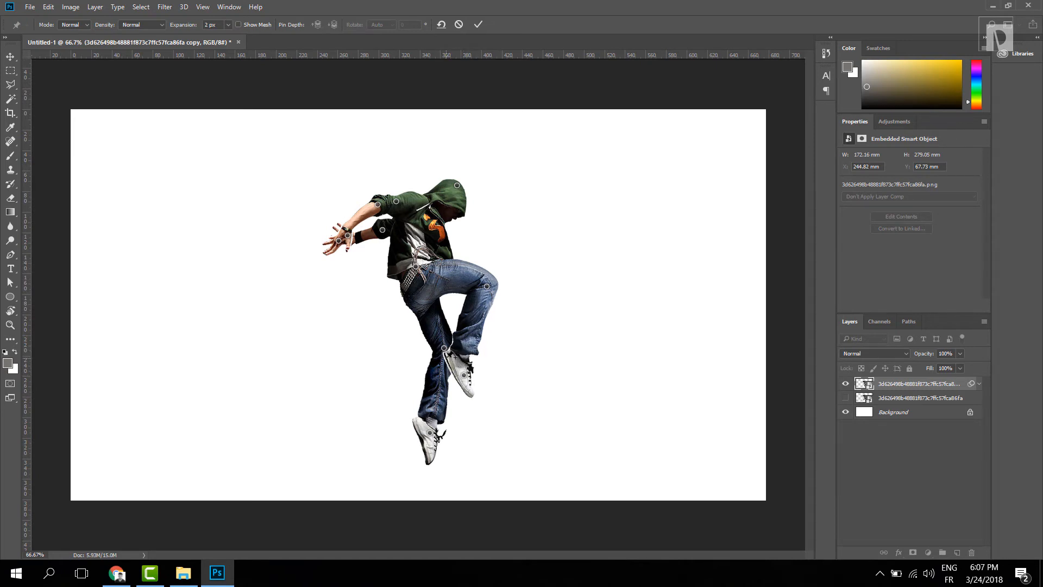
Try bringing the standing knee's pin forward over the raised shoe, and send it backward again.
right_click(444, 347)
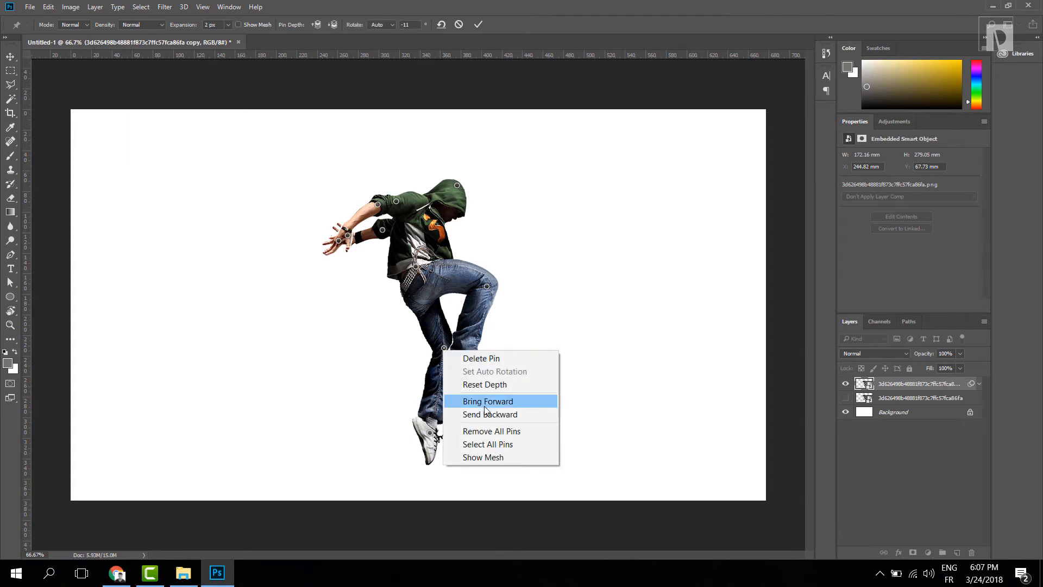
left_click(502, 403)
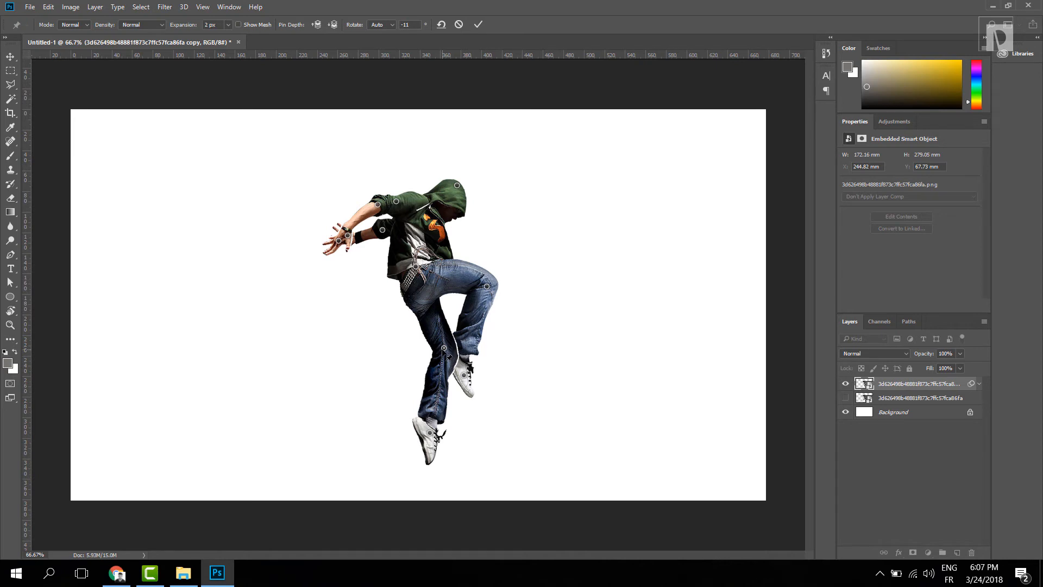
right_click(444, 350)
left_click(509, 415)
left_click(184, 573)
left_click(584, 187)
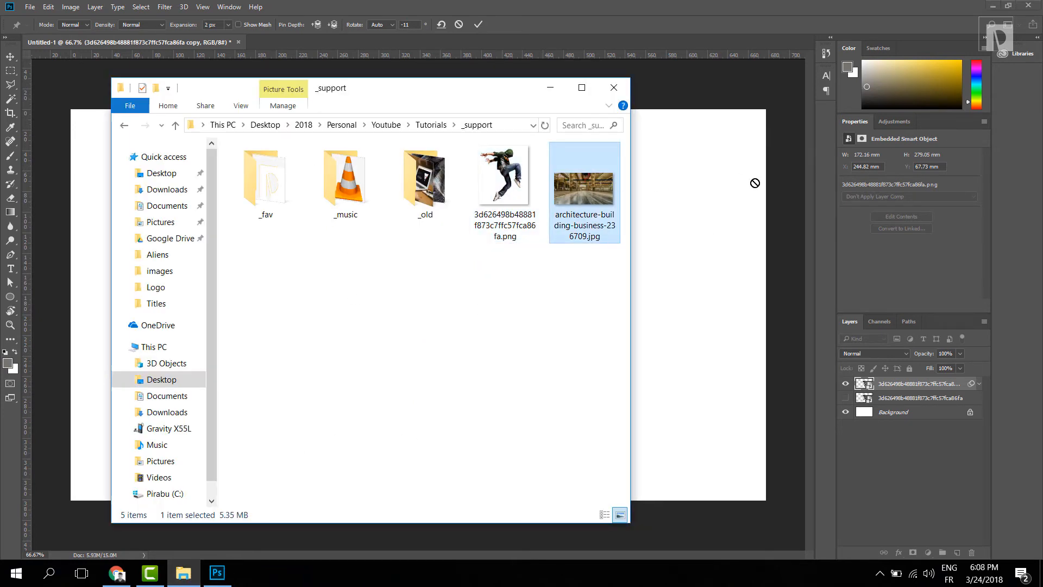
left_click(550, 87)
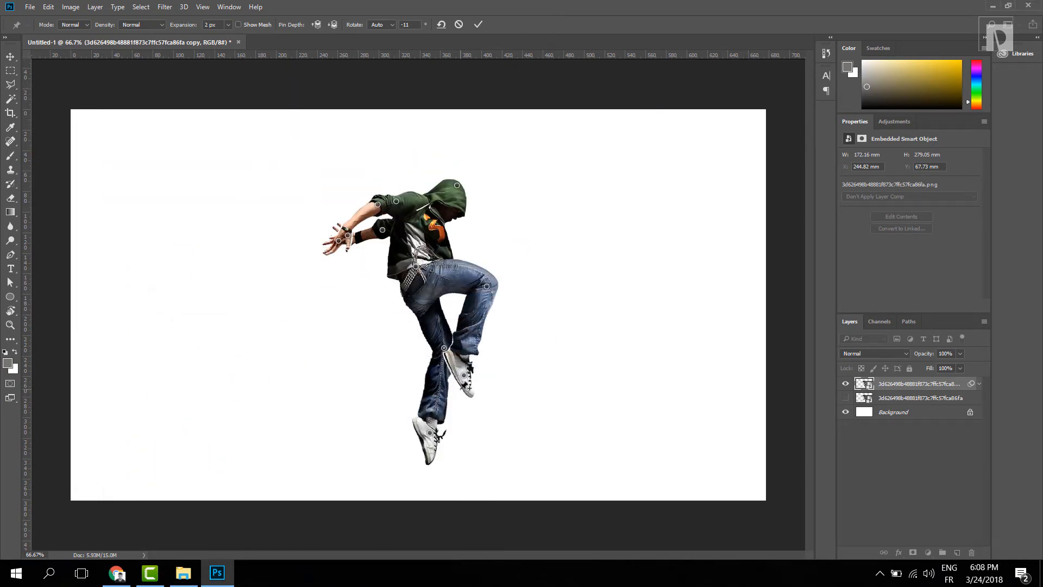
Apply the puppet warp, place architecture-building-business-236709.jpg in the document and enlarge it to about 34% to cover the canvas.
left_click(478, 24)
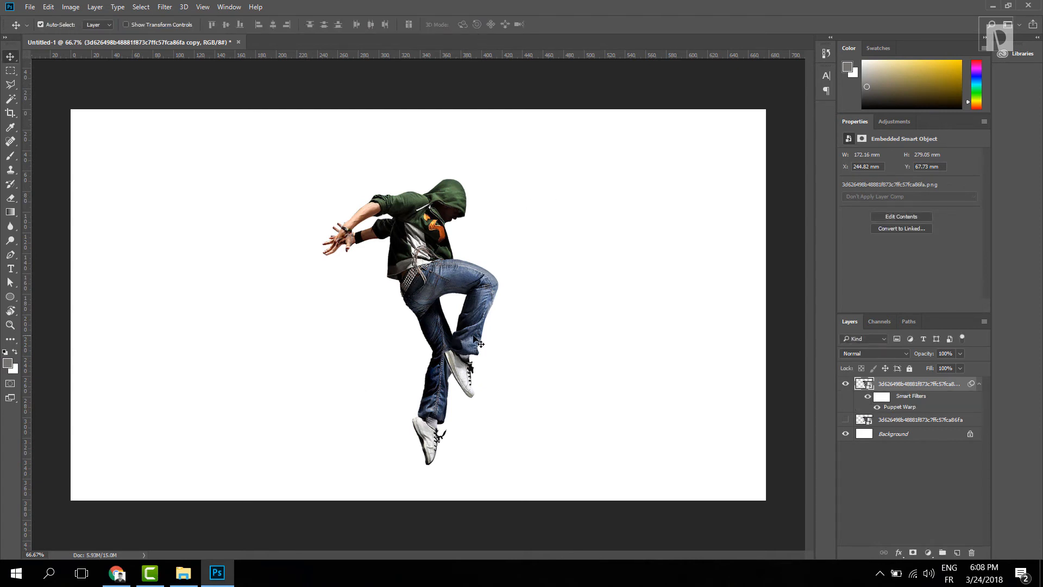
left_click(183, 573)
left_click_drag(592, 182, 682, 235)
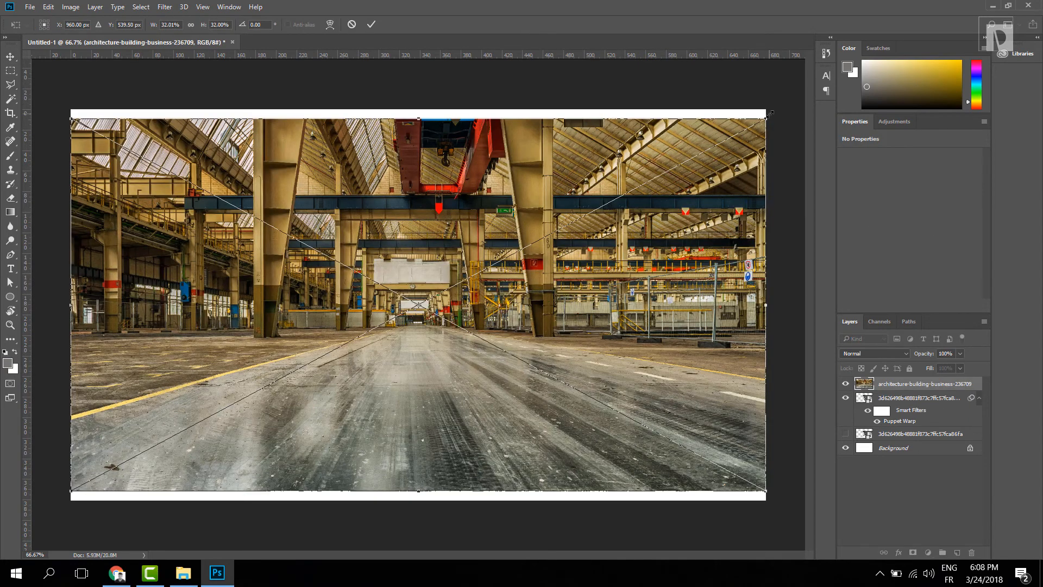
mouse_move(770, 114)
left_mouse_down()
mouse_move(831, 86)
mouse_move(788, 106)
left_mouse_up()
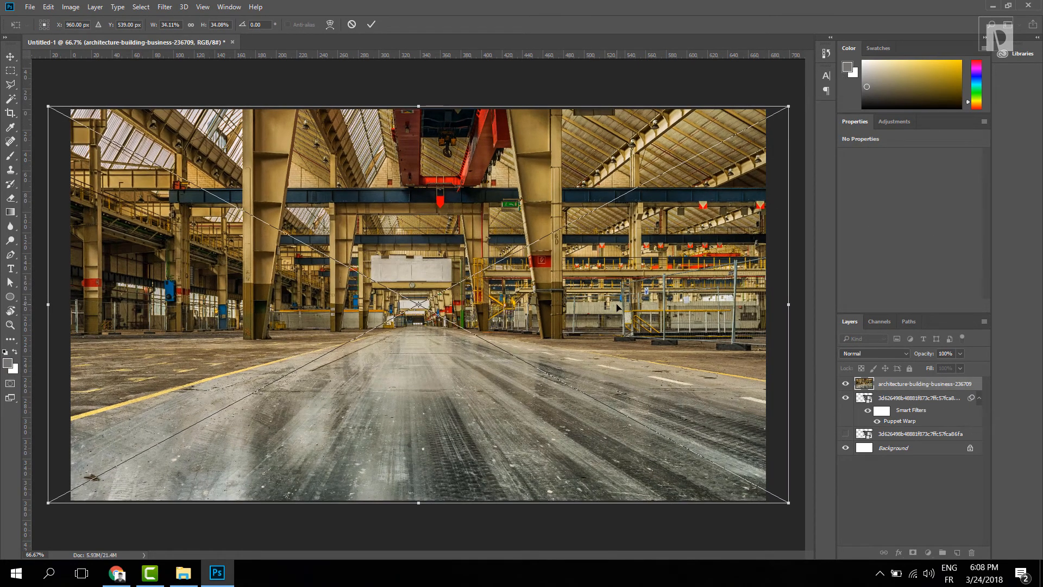
Move the building photo's layer beneath both dancer layers and shift the warped dancer slightly up and to the left.
left_click_drag(934, 383, 929, 438)
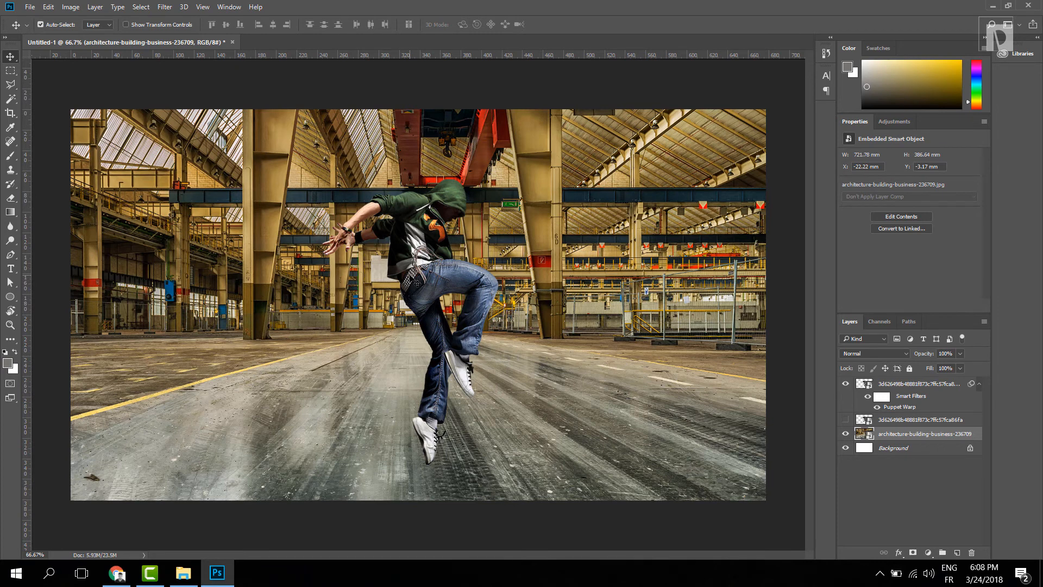
left_click_drag(428, 283, 417, 273)
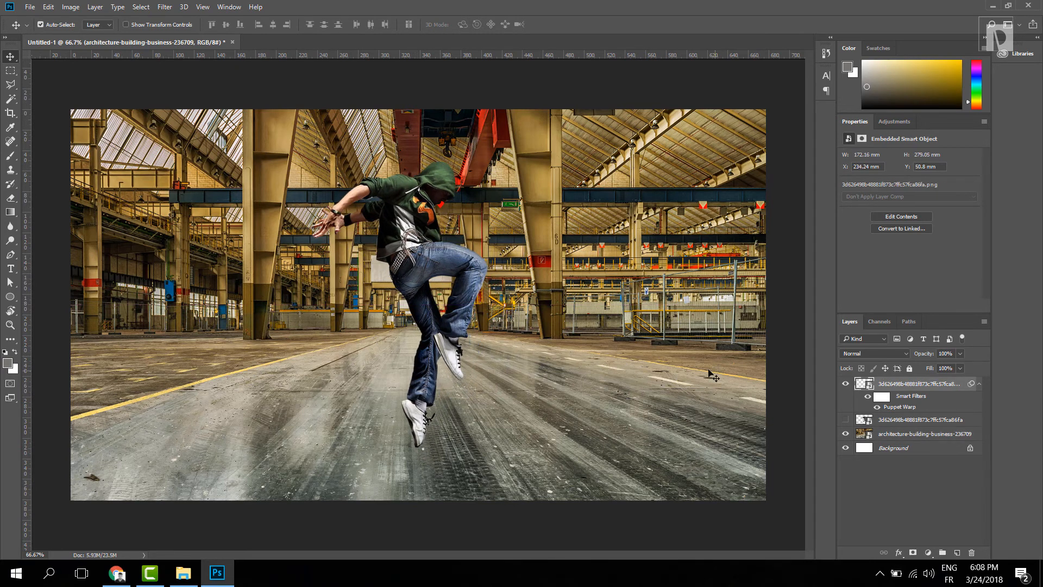
Add a Black & White adjustment layer directly above the building photo and set its opacity to 58%.
left_click(932, 434)
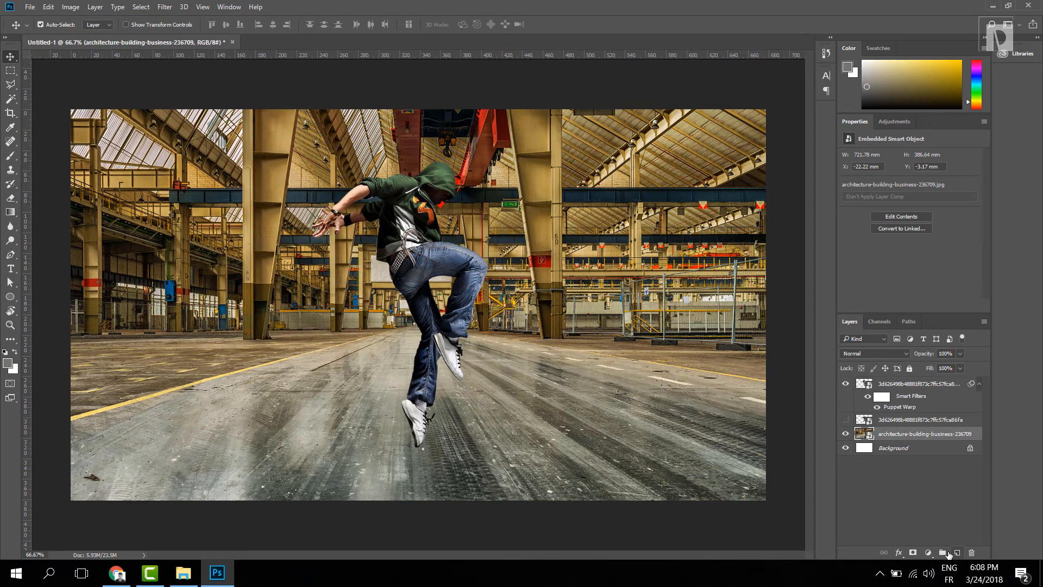
left_click(928, 553)
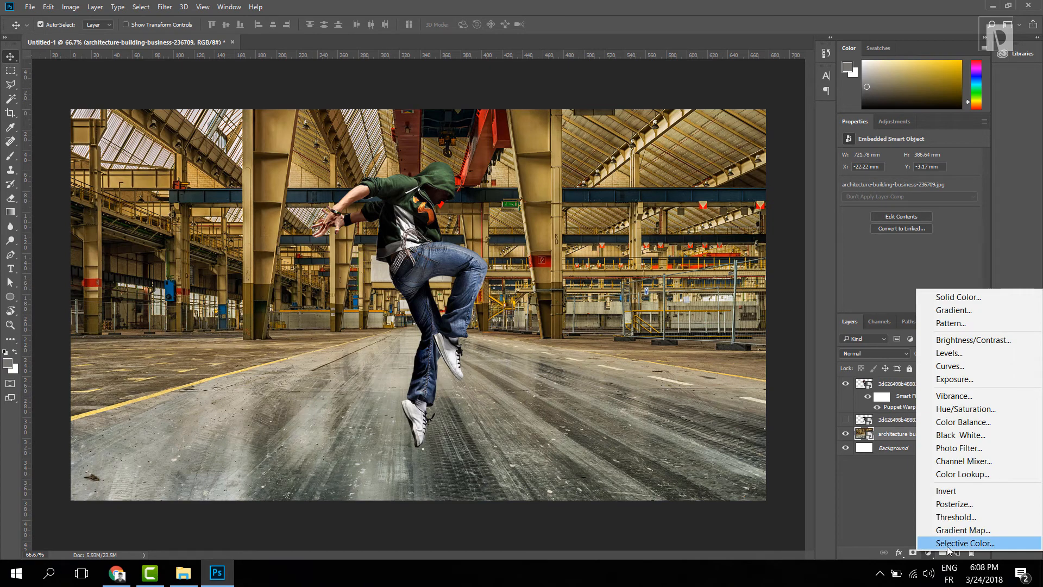
left_click(961, 436)
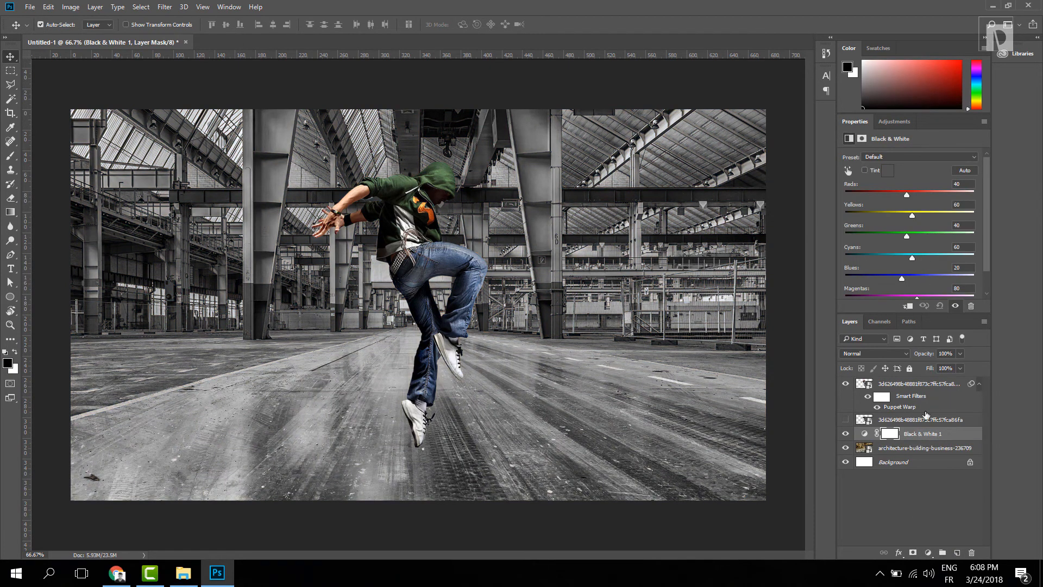
left_click(960, 354)
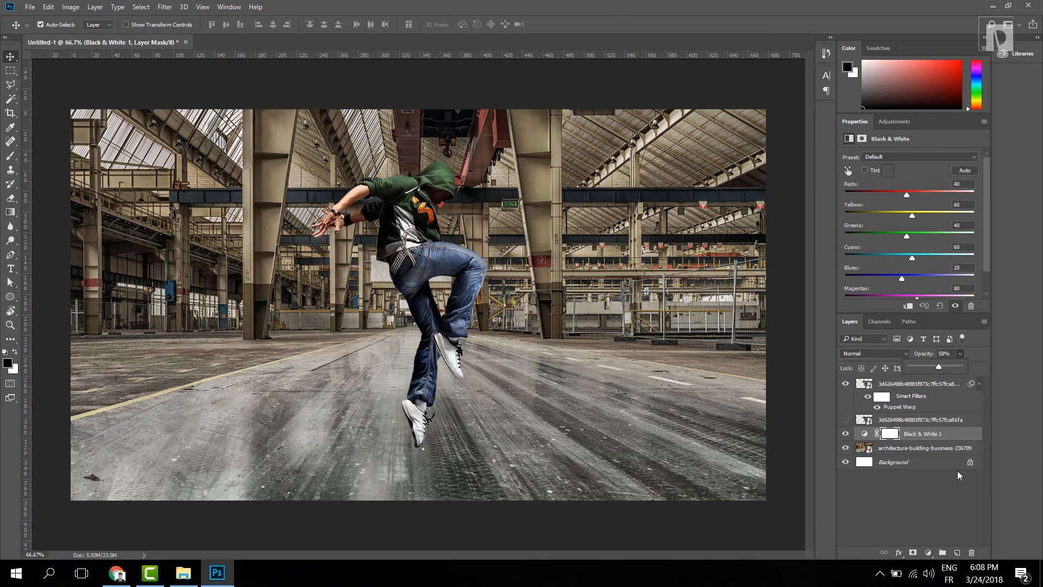
Draw a flat ellipse about 273 × 53 px on the floor beneath the dancer's feet.
left_click(10, 296)
left_click_drag(385, 453, 484, 471)
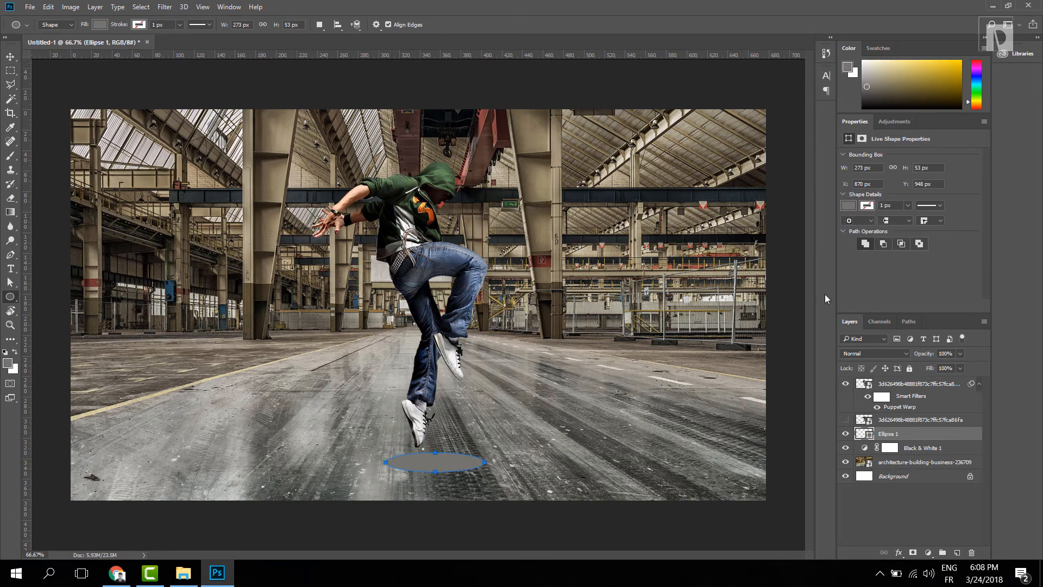
Change the fill colour of the ellipse beneath the dancer's feet to black.
double_click(869, 434)
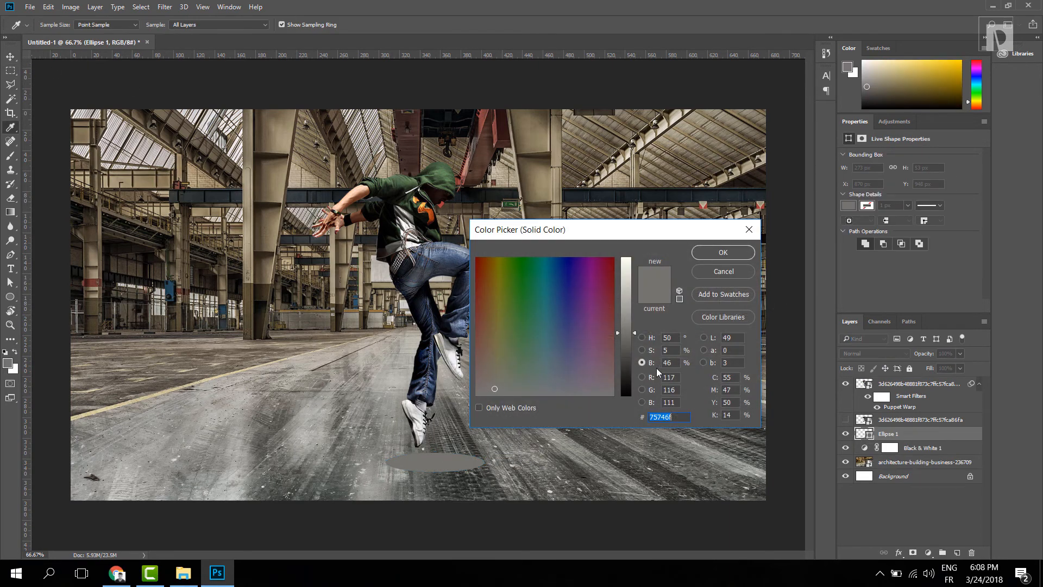
left_click(626, 395)
left_click(723, 252)
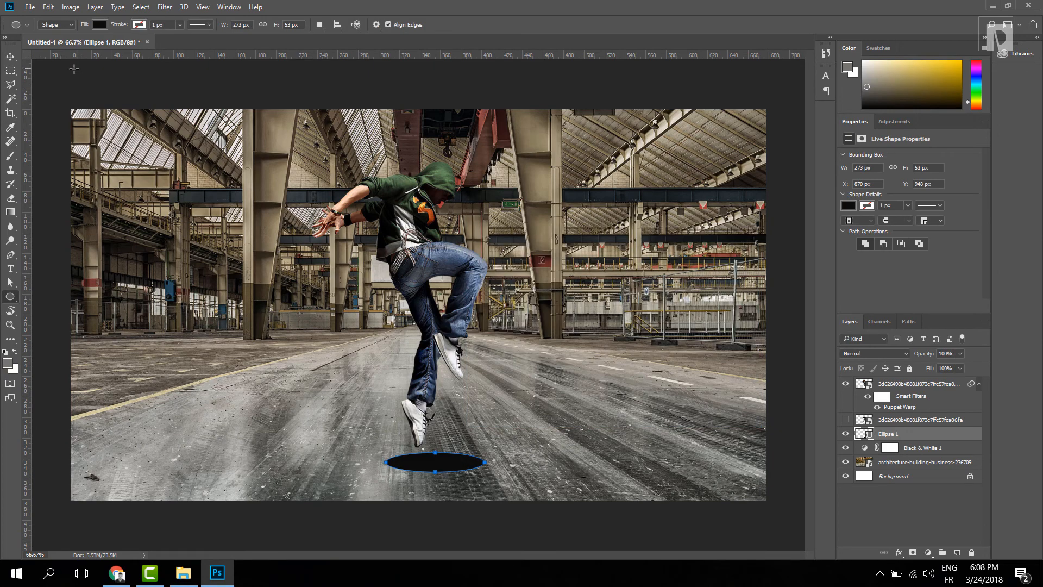
Convert the black ellipse to a smart object and soften it into a floor shadow with a Gaussian Blur.
left_click(11, 57)
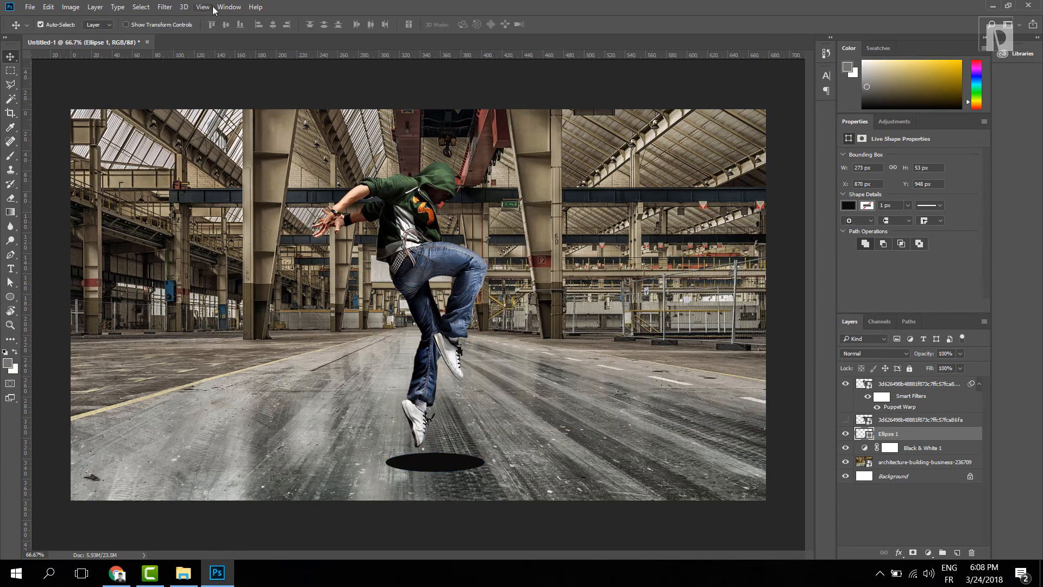
left_click(204, 7)
mouse_move(165, 7)
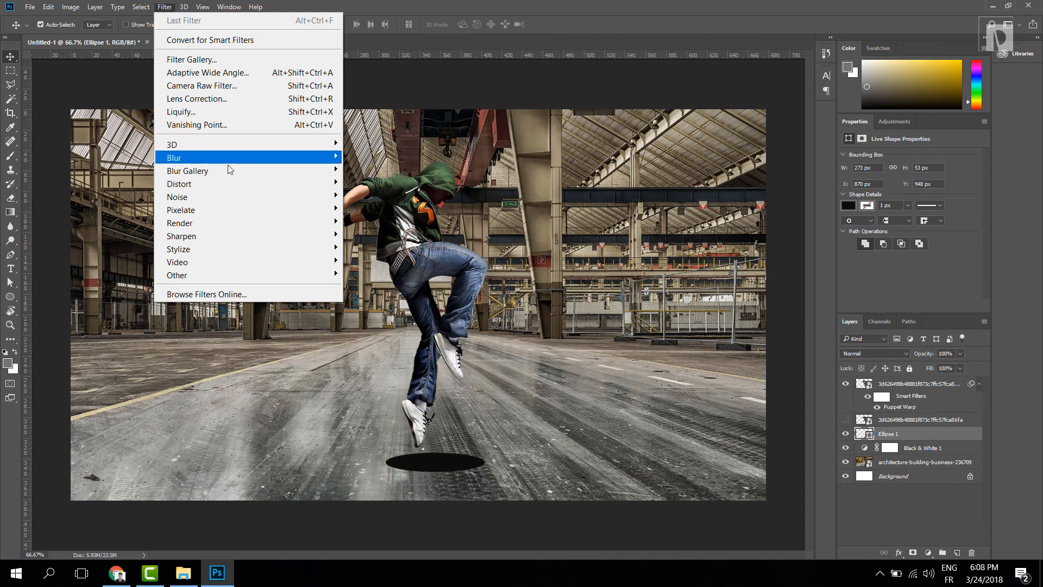
mouse_move(247, 164)
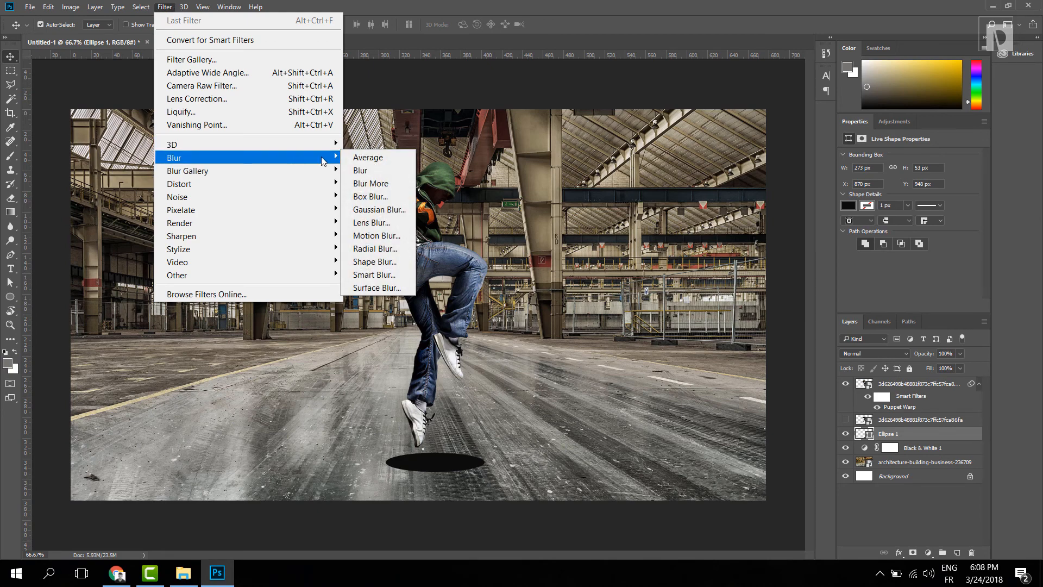
left_click(379, 209)
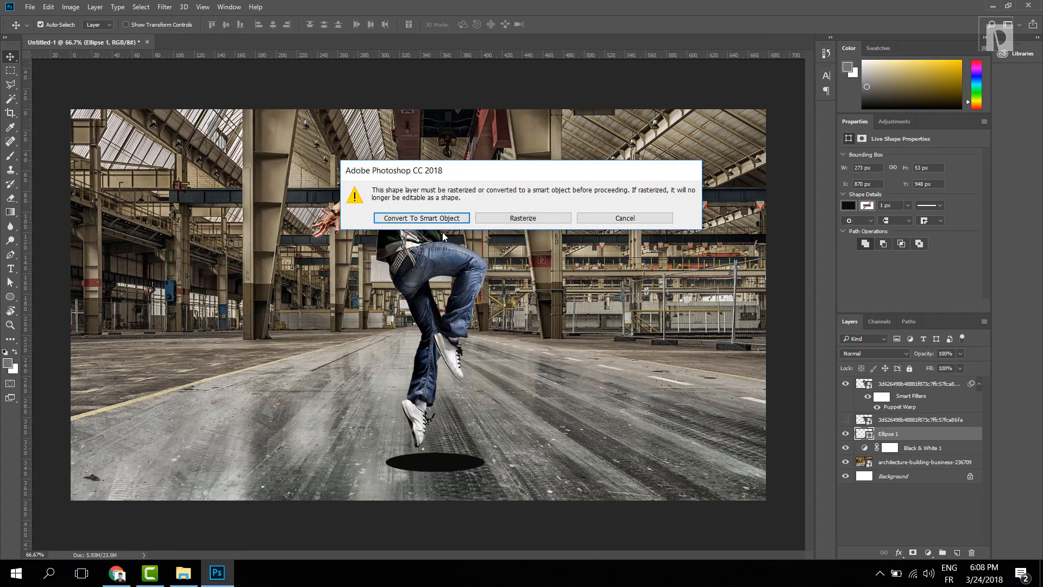
left_click(421, 220)
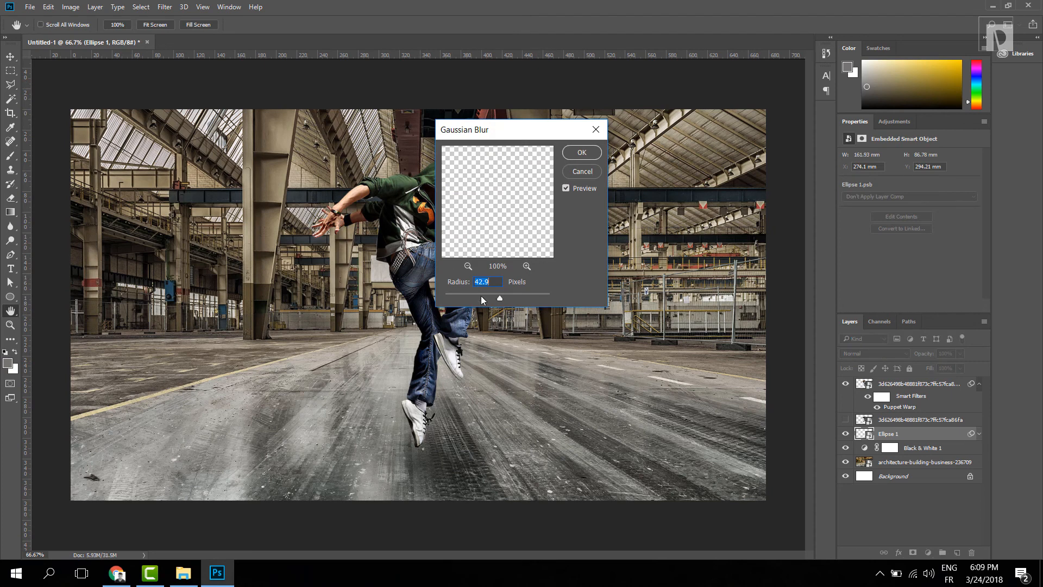
left_click_drag(483, 298, 529, 298)
key("Return")
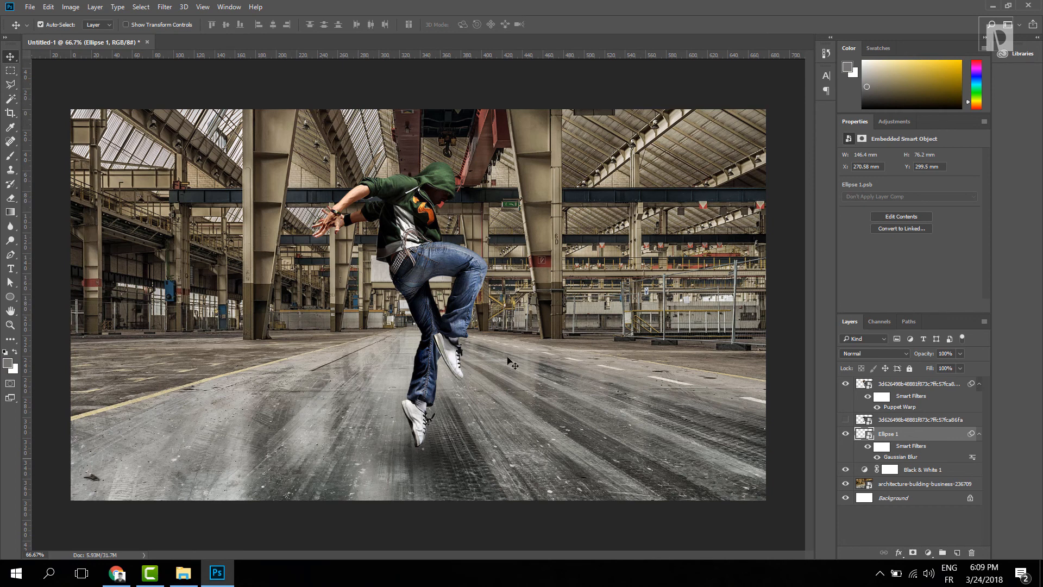
Show the original unwarped dancer's layer and move it to the right of the warped dancer, at about X 411 mm, Y 51 mm.
left_click(846, 421)
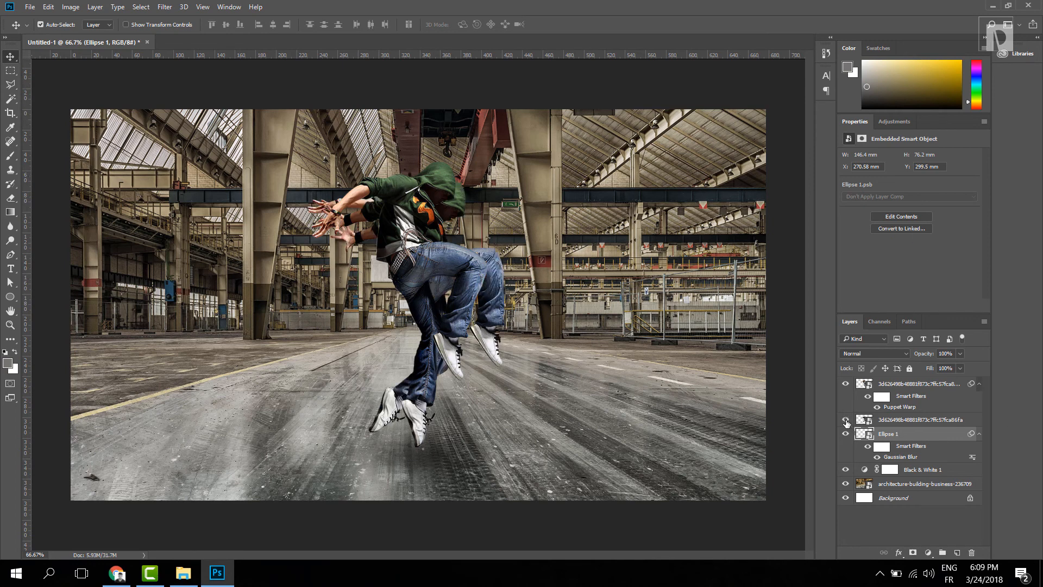
left_click_drag(507, 318, 686, 310)
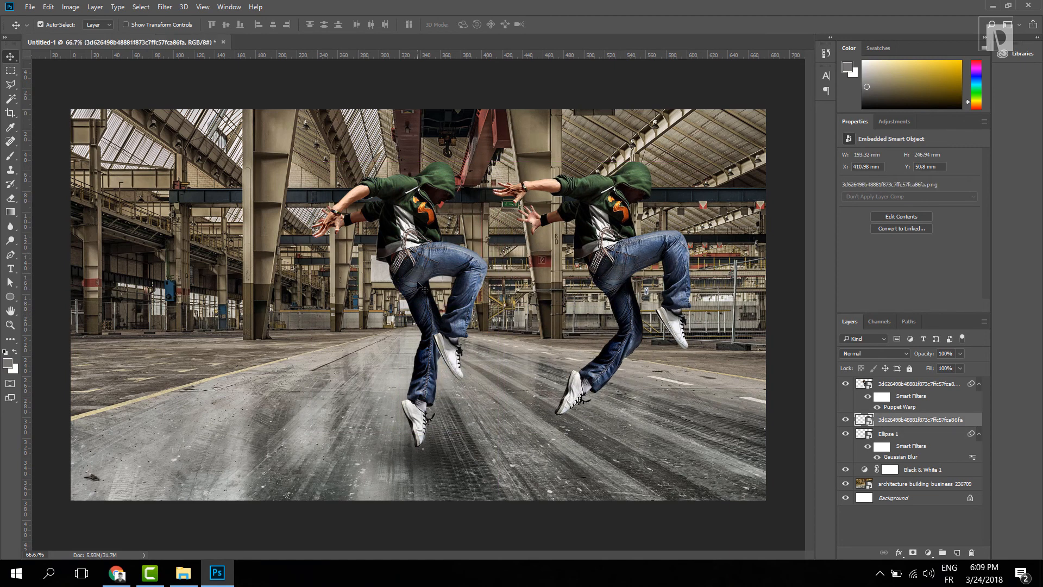